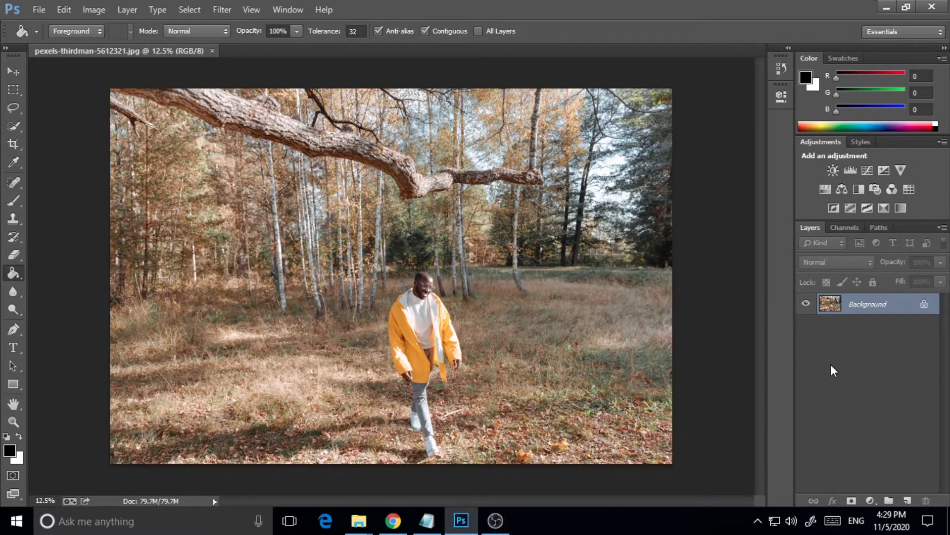
Open the image pexels-thirdman-5612321 from the Downloads folder
left_click(38, 9)
left_click(57, 38)
left_click(275, 139)
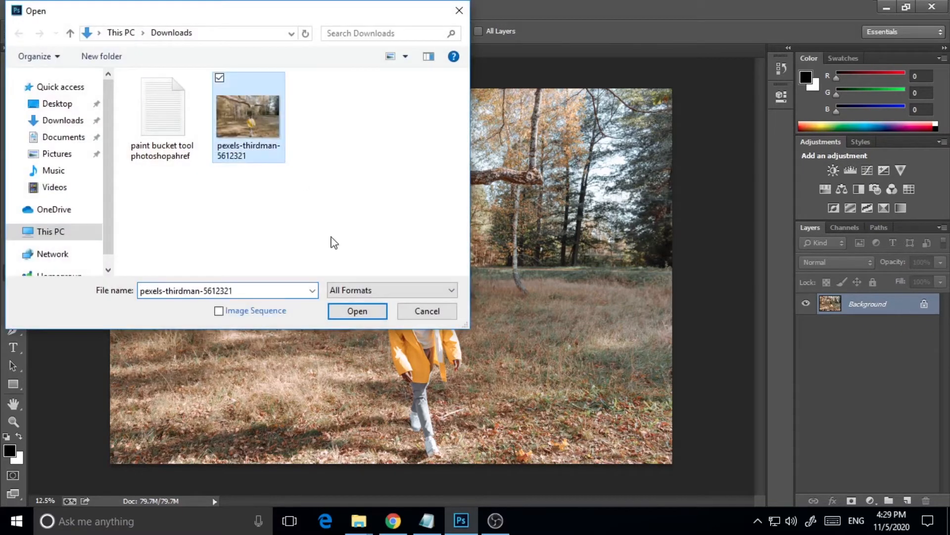
left_click(353, 312)
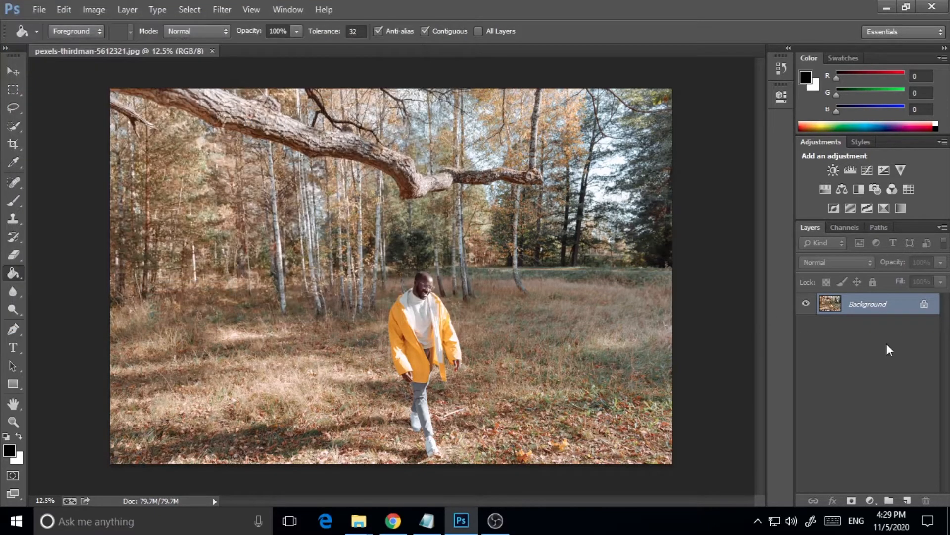
Convert the locked Background into a regular editable layer, keeping the default layer settings
right_click(863, 309)
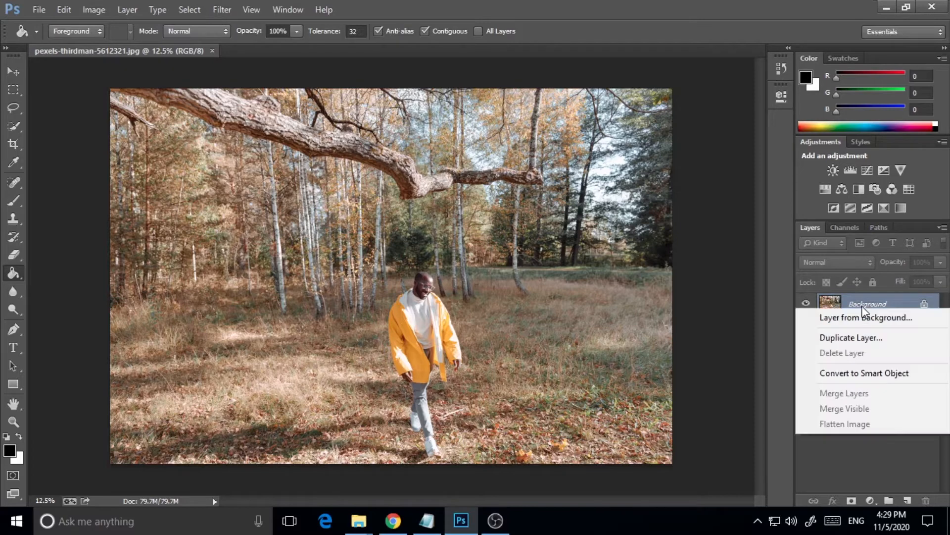
left_click(878, 455)
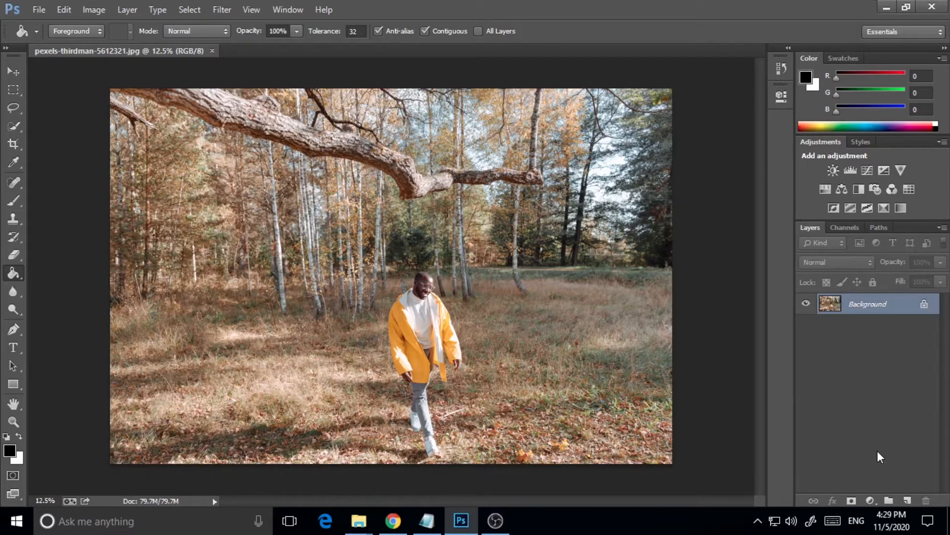
right_click(865, 304)
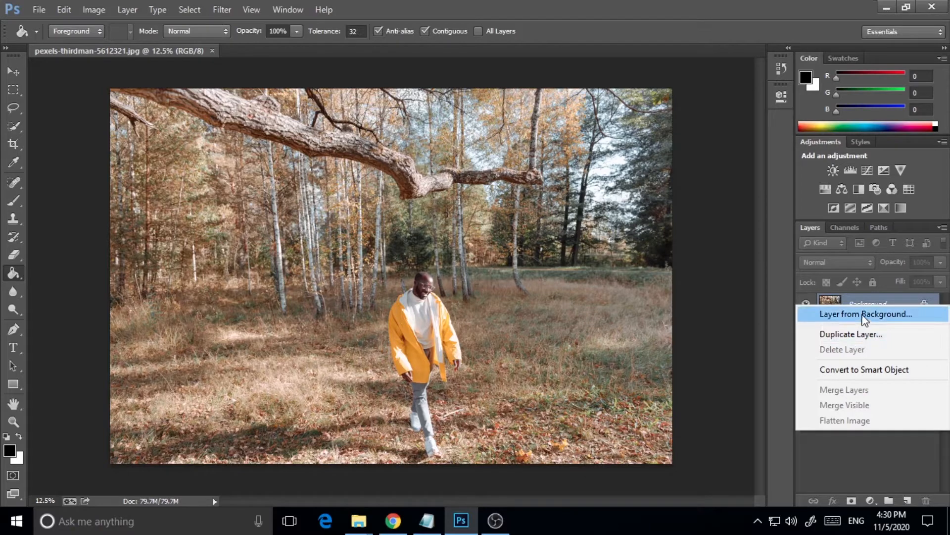
left_click(864, 314)
left_click(590, 164)
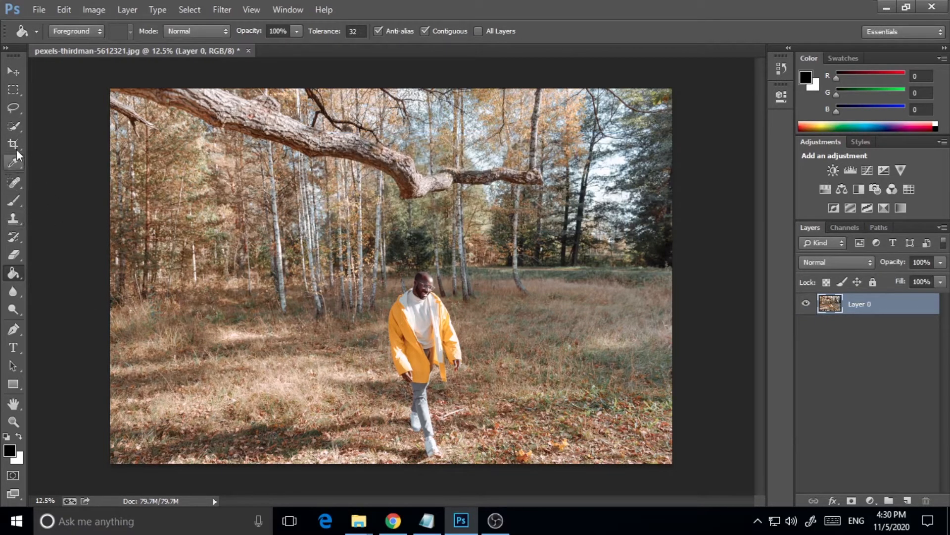
Draw a freehand Lasso selection closely around the walking man in the yellow coat
left_click(15, 107)
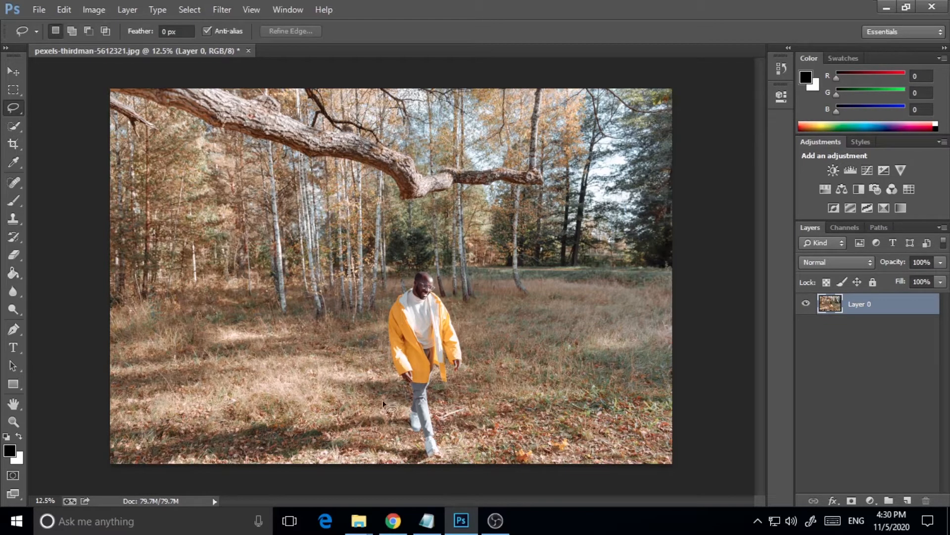
mouse_move(384, 403)
left_mouse_down()
mouse_move(369, 375)
mouse_move(375, 291)
left_mouse_up()
left_click(395, 396)
left_click_drag(405, 409, 392, 371)
mouse_move(379, 327)
left_mouse_down()
mouse_move(418, 268)
mouse_move(437, 277)
mouse_move(457, 314)
left_mouse_up()
mouse_move(469, 362)
left_mouse_down()
mouse_move(442, 389)
mouse_move(435, 380)
mouse_move(444, 461)
mouse_move(402, 429)
left_mouse_up()
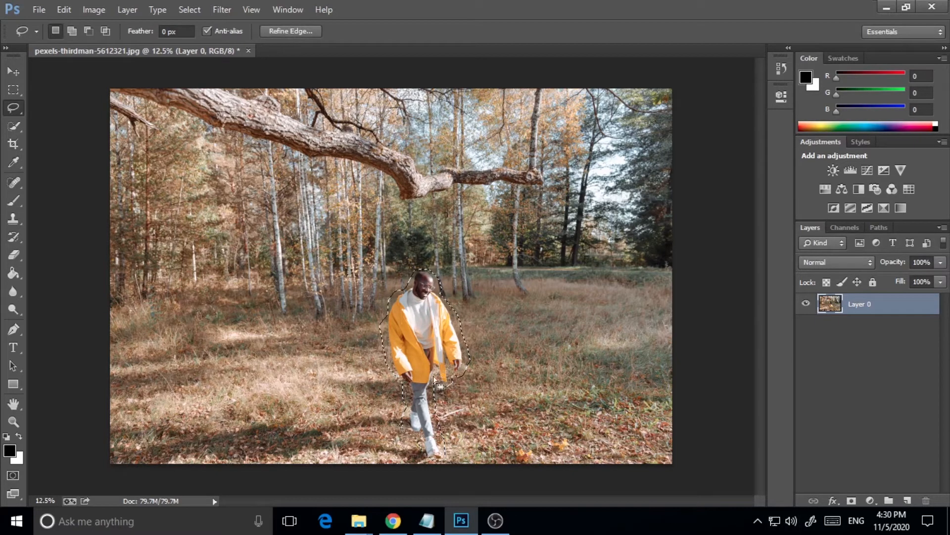
Fill the selected man using Content-Aware in Normal mode at 100% opacity, and deselect the area
left_click(61, 10)
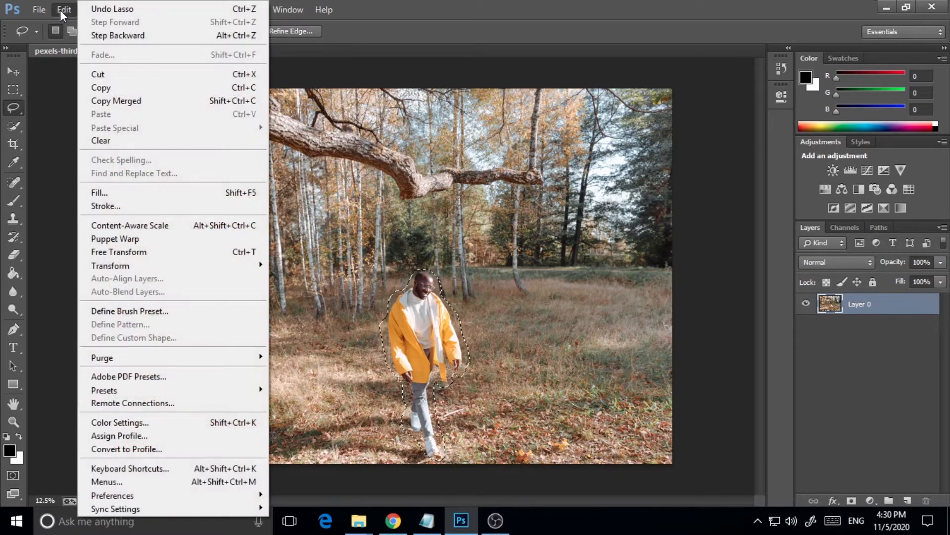
left_click(127, 191)
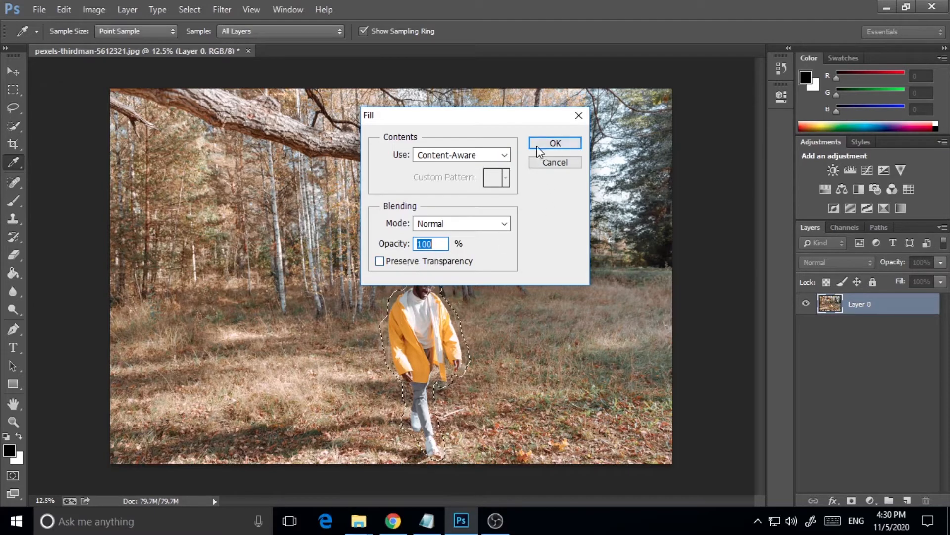
left_click(555, 143)
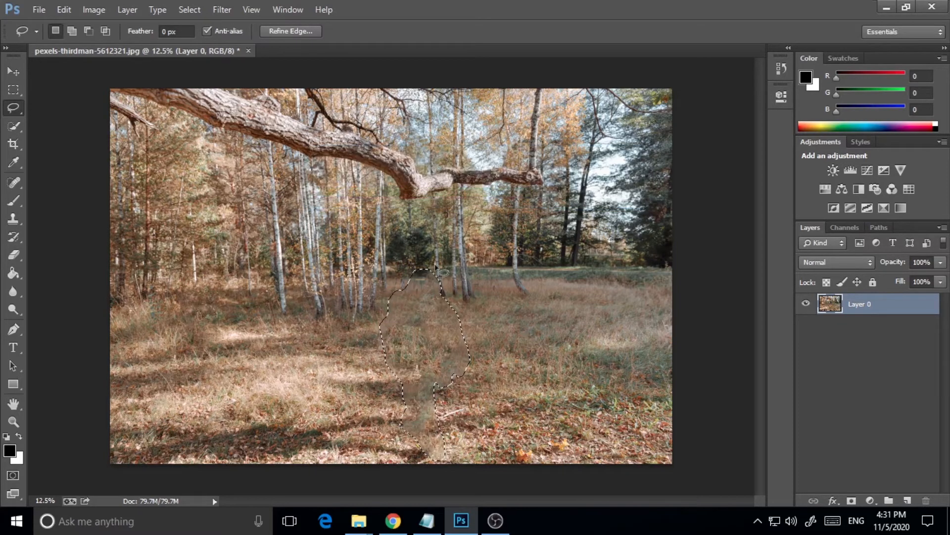
left_click(189, 9)
left_click(201, 38)
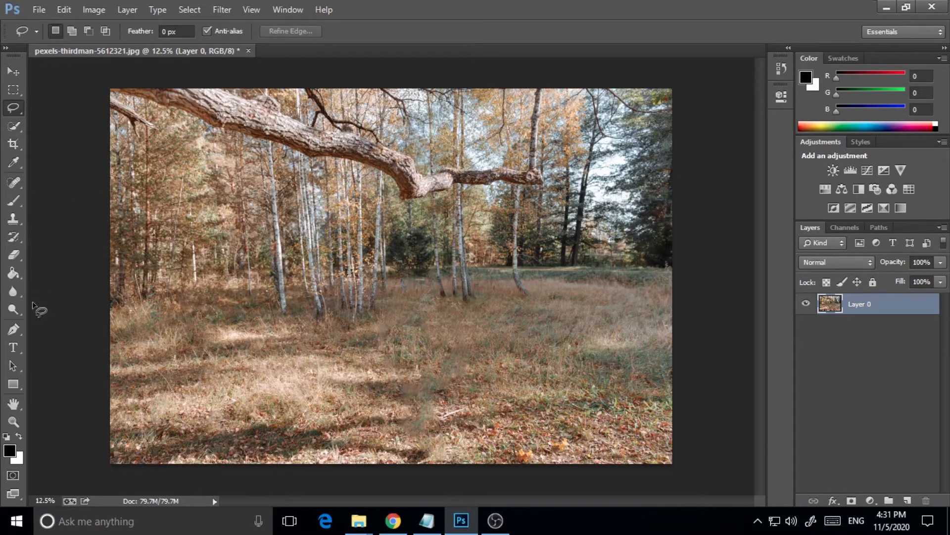
With a slightly enlarged Clone Stamp brush, clone the neighbouring grass onto the upper part of the area where the man stood
left_click(12, 223)
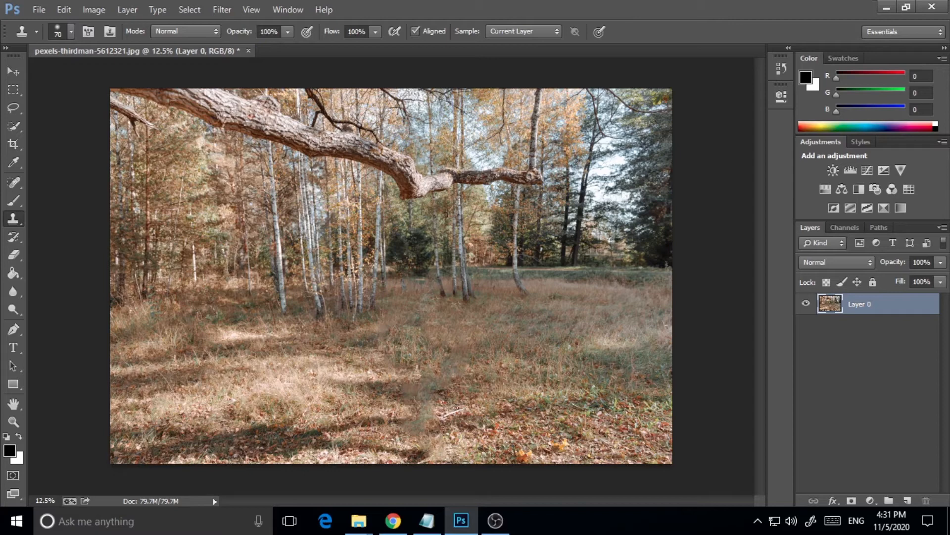
key("bracketright")
key("bracketright")
key("bracketright")
left_click(375, 367, "alt")
left_click(416, 357)
Enlarge the Clone Stamp brush to 300, clone adjacent grass down over the blurred patch left by the man's legs, and step back one edit
key("bracketright")
key("bracketright")
key("bracketright")
key("bracketright")
key("bracketright")
key("bracketleft")
left_click(364, 364, "alt")
mouse_move(415, 371)
left_mouse_down()
mouse_move(426, 388)
mouse_move(419, 413)
mouse_move(405, 411)
mouse_move(418, 427)
mouse_move(412, 440)
left_mouse_up()
left_click(455, 409, "alt")
key("ctrl+alt+z")
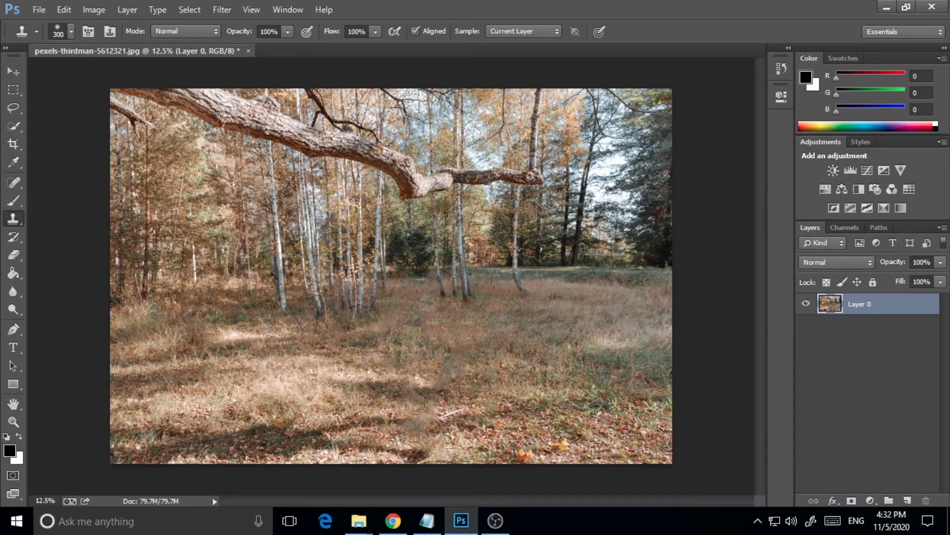